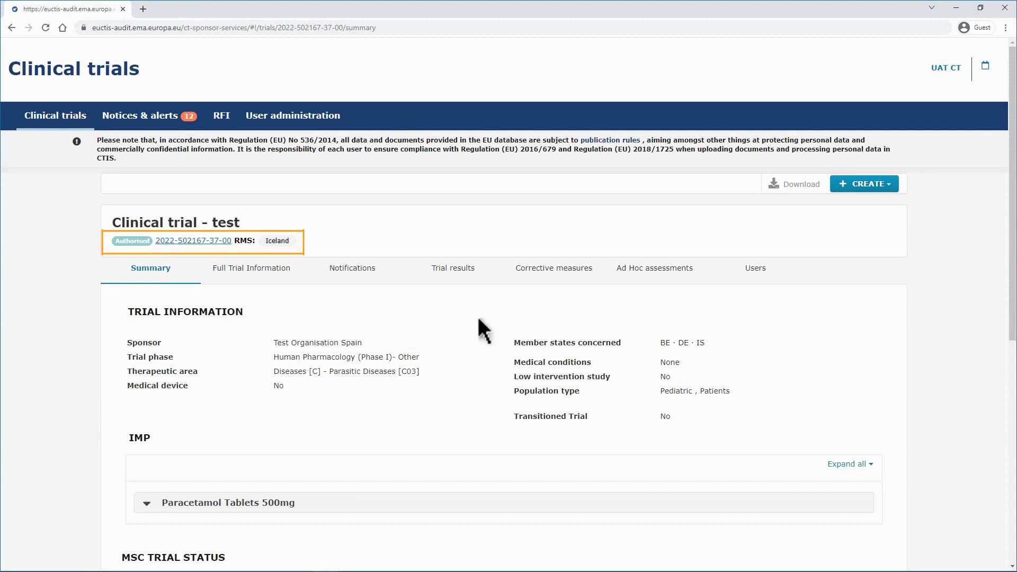
# - Start a single trial substantial modification for the clinical trial
pyautogui.click(881, 184)
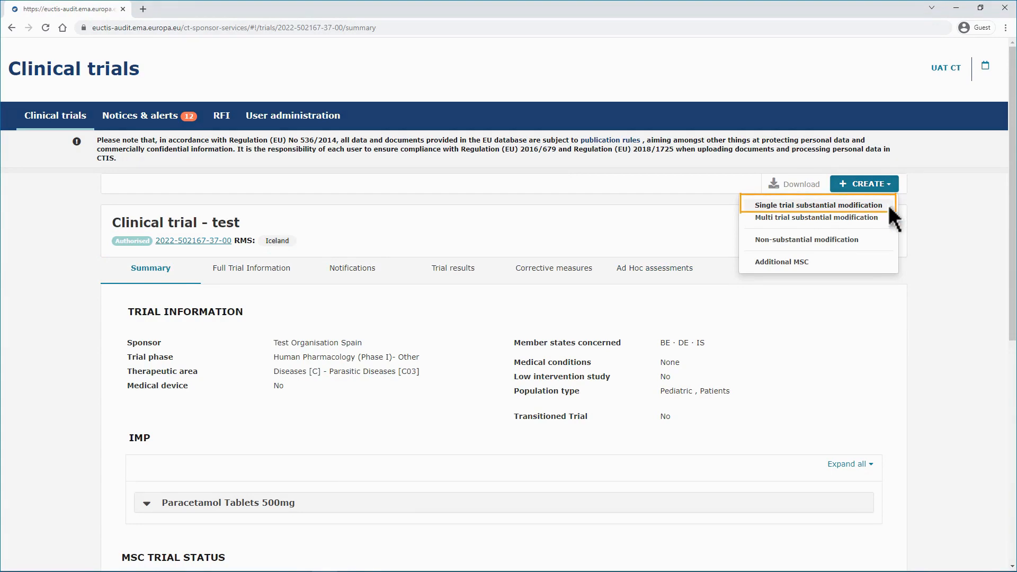
pyautogui.click(890, 206)
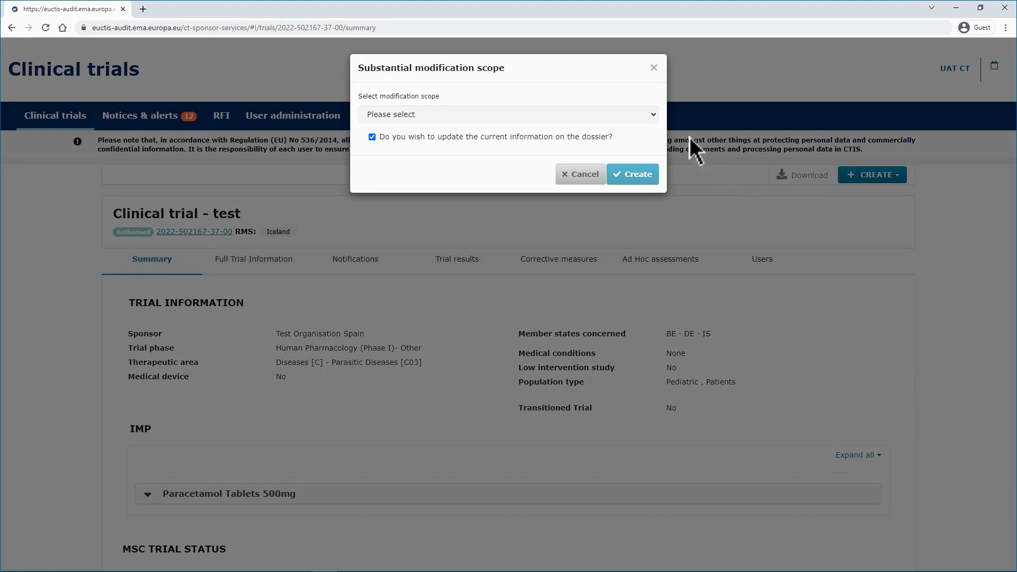
# - Try the Part I only and then the Part II only modification scopes
pyautogui.click(653, 119)
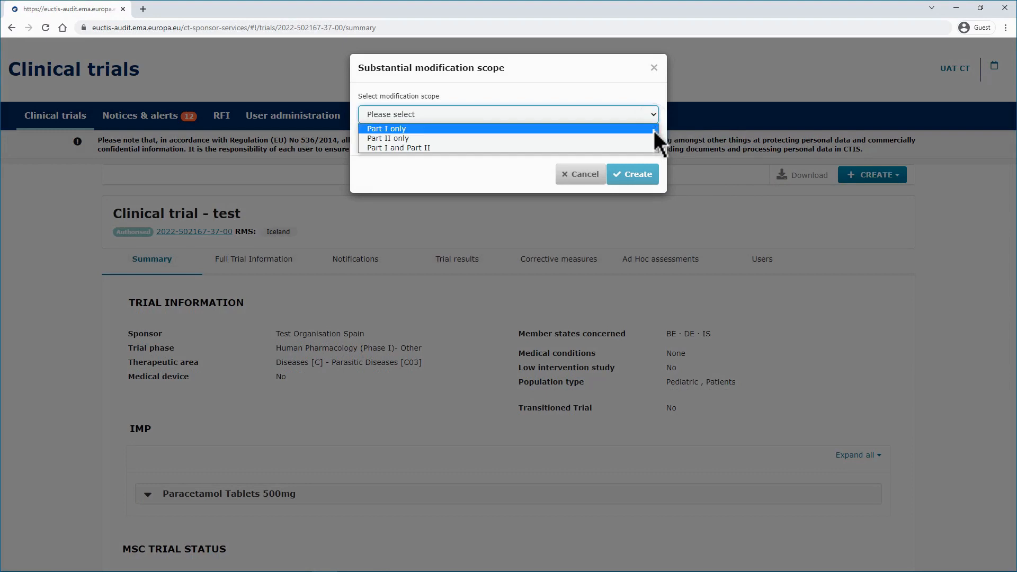
pyautogui.click(654, 131)
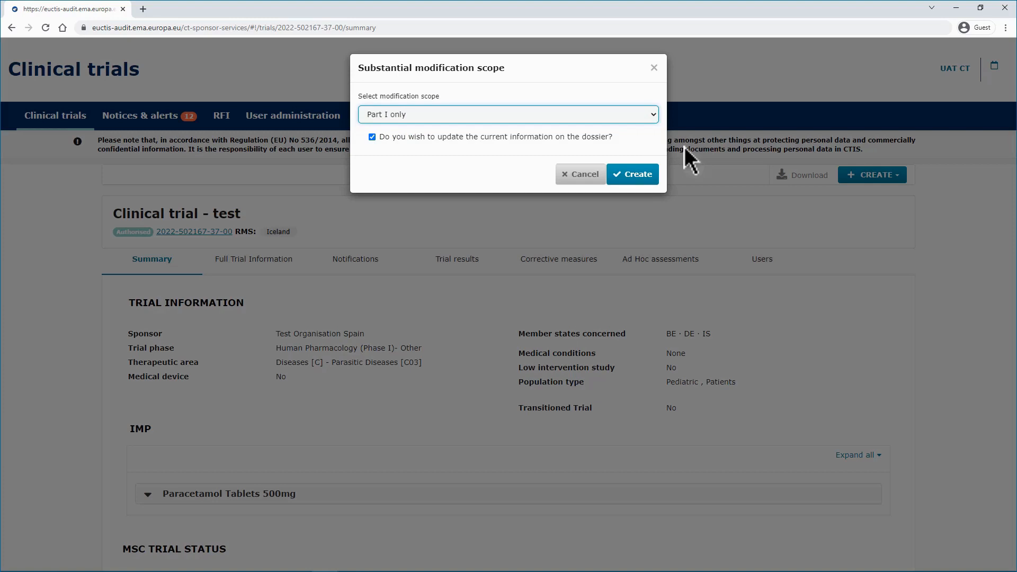
pyautogui.click(653, 117)
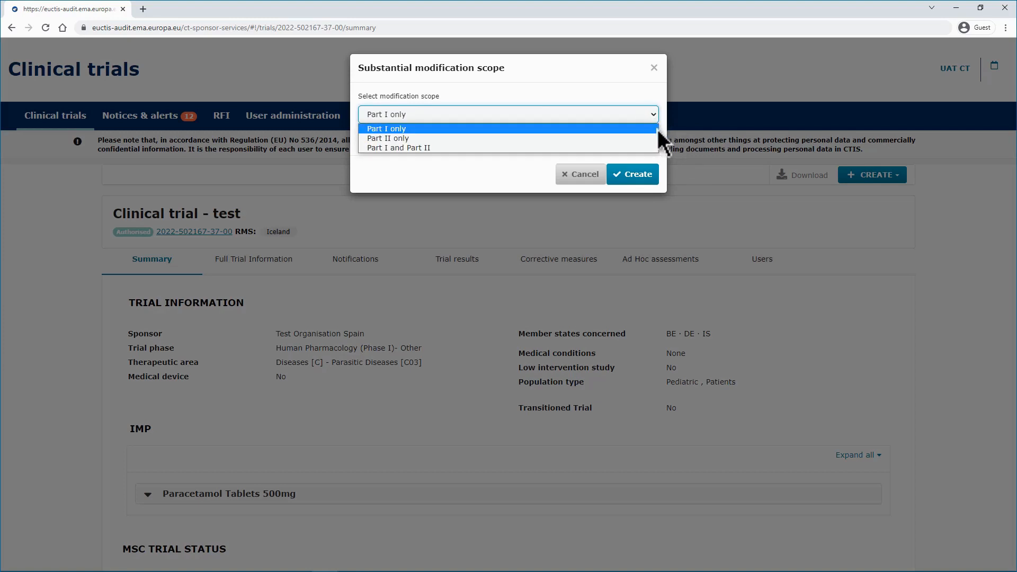
pyautogui.click(651, 140)
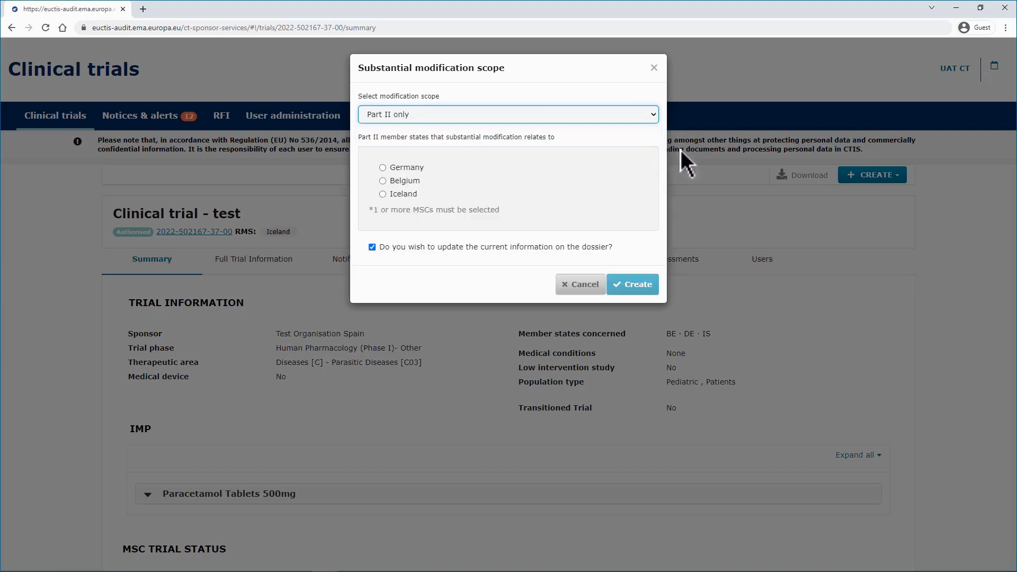
# - Select each Part II member state in turn: Germany, Belgium and Iceland
pyautogui.click(409, 167)
pyautogui.click(413, 181)
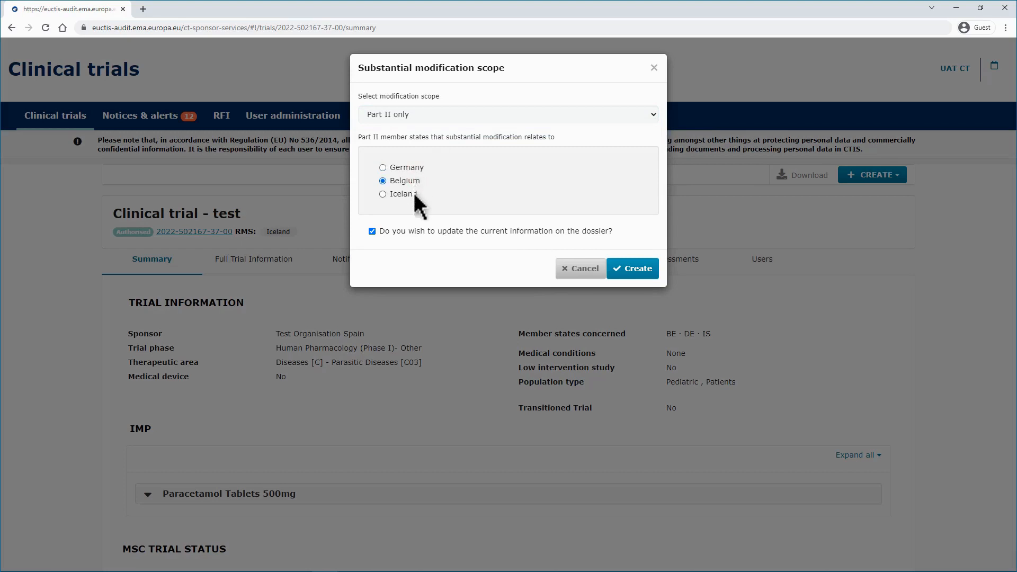
pyautogui.click(415, 195)
# - Set the scope to Part I and Part II with Germany and Iceland concerned, and create the modification
pyautogui.click(650, 115)
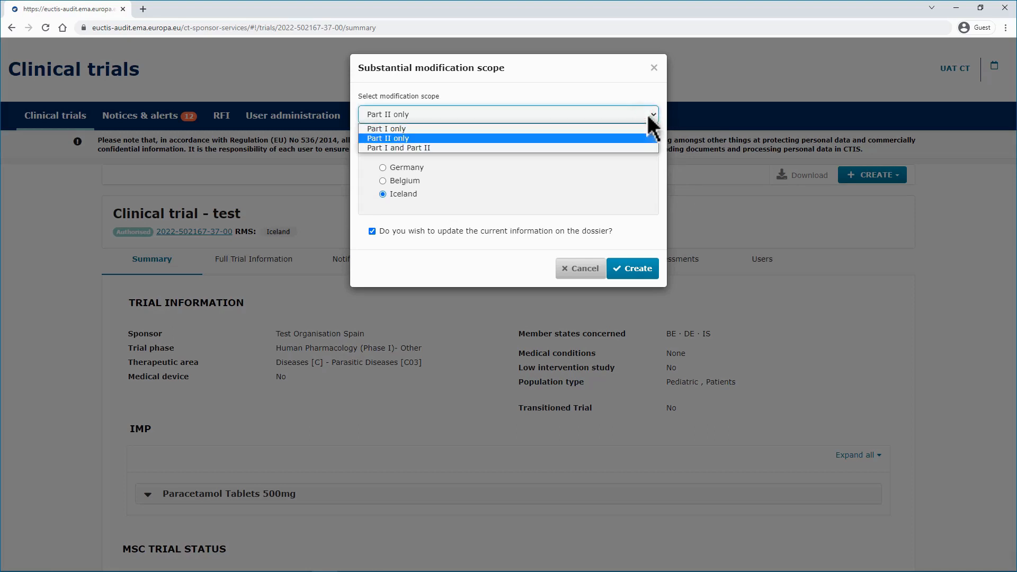
pyautogui.click(646, 148)
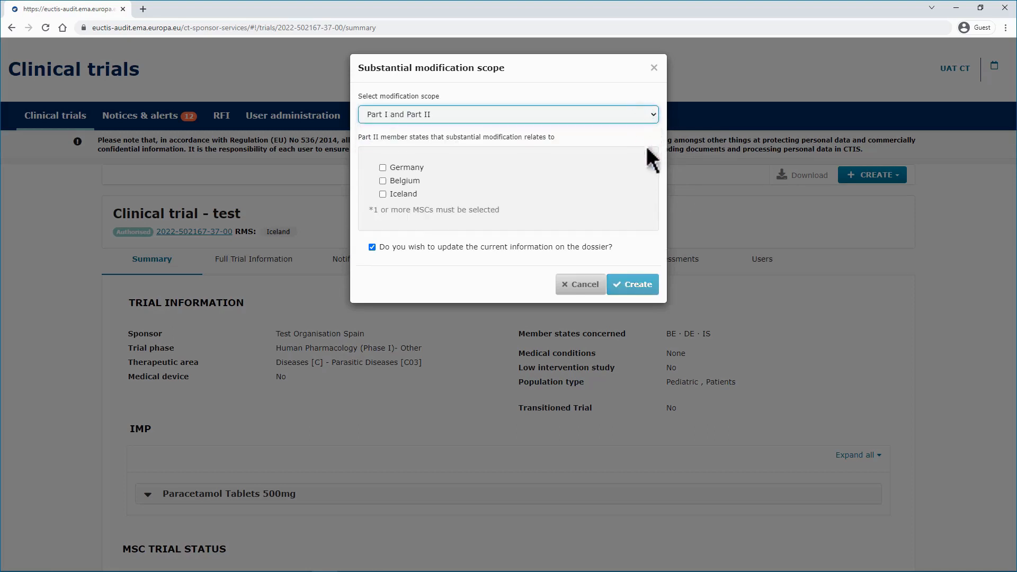
pyautogui.click(405, 195)
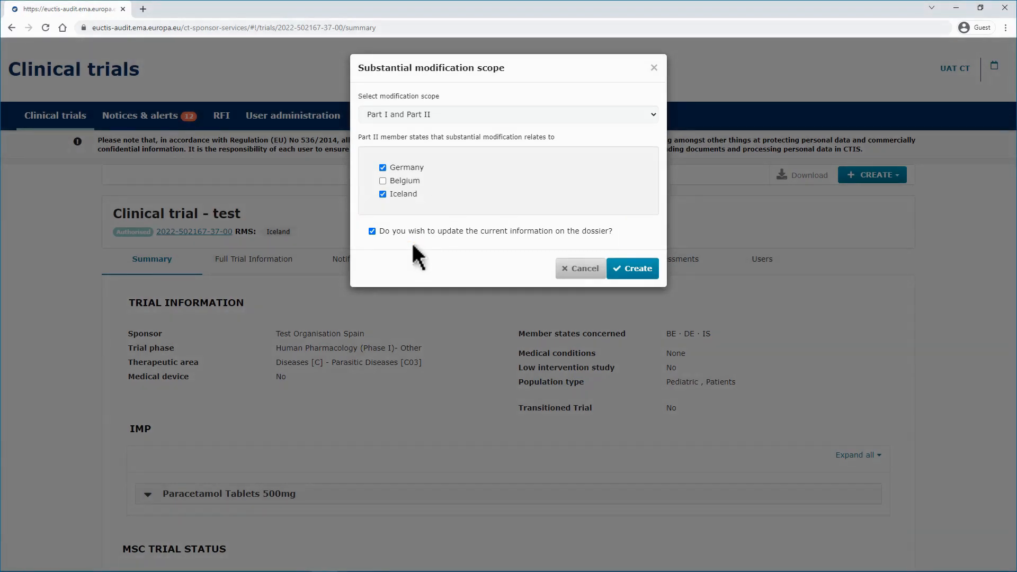
pyautogui.click(633, 272)
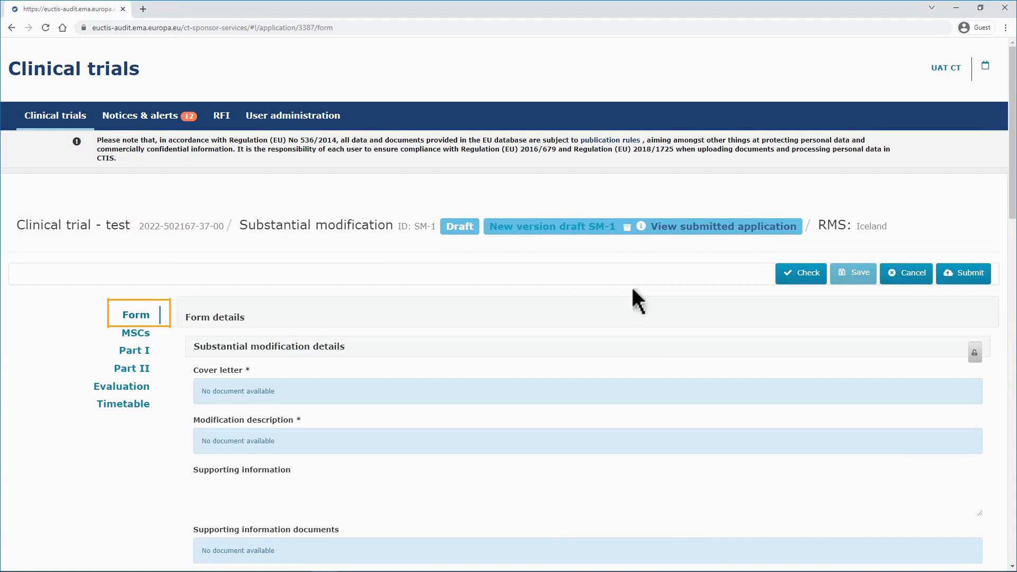
# - Unlock the substantial modification details and attach the cover letter 0_Form_CoverLetter - SM
pyautogui.click(974, 362)
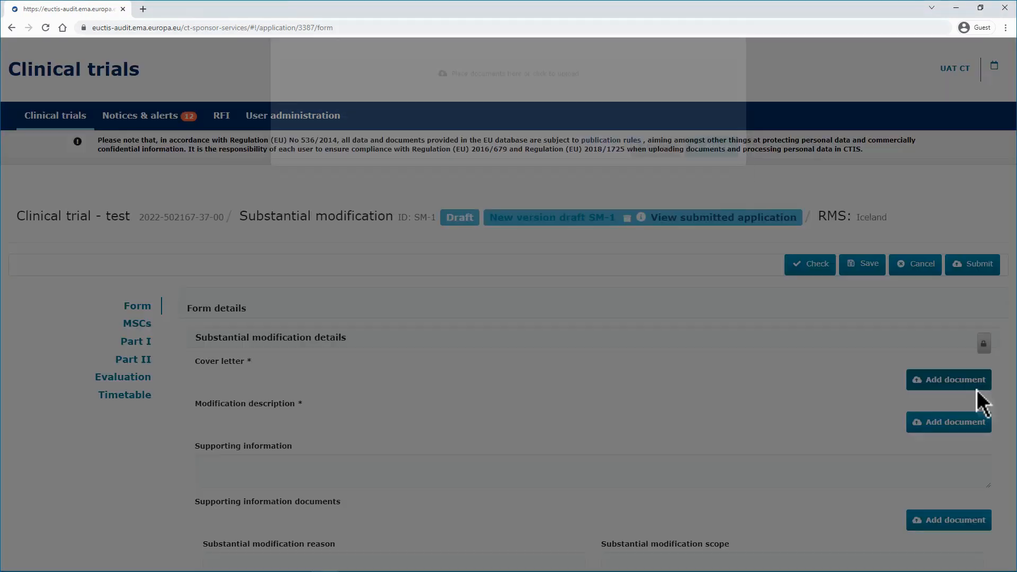
pyautogui.click(733, 413)
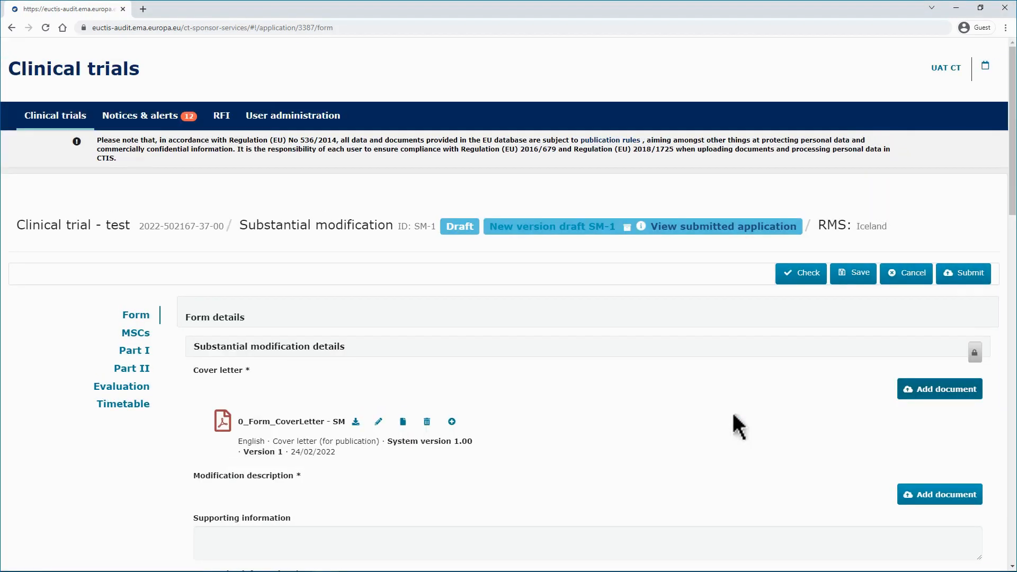
# - Attach 0_DescriptionModifications as the modification description document
pyautogui.click(960, 493)
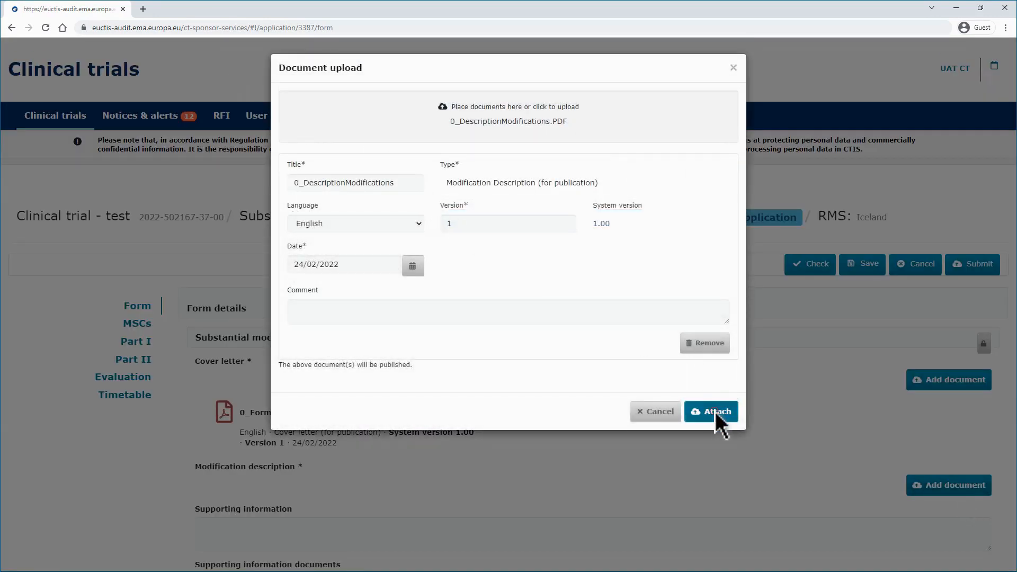
pyautogui.click(715, 412)
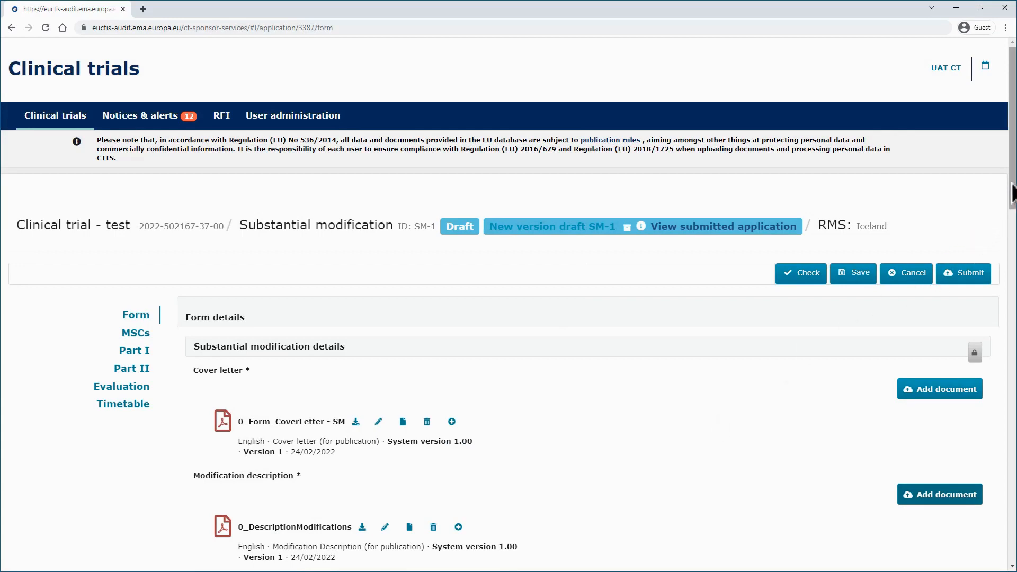
# - Enter "Supporting information" in the supporting information field
pyautogui.moveTo(1013, 193); pyautogui.dragTo(1014, 340)
pyautogui.click(799, 148)
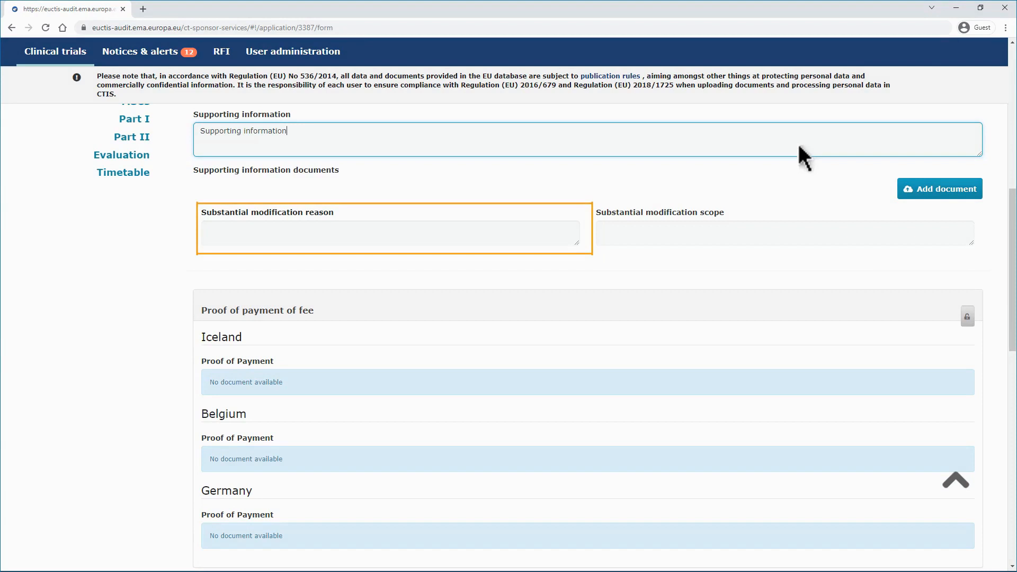
# - Set the substantial modification reason to Restart trial
pyautogui.click(556, 243)
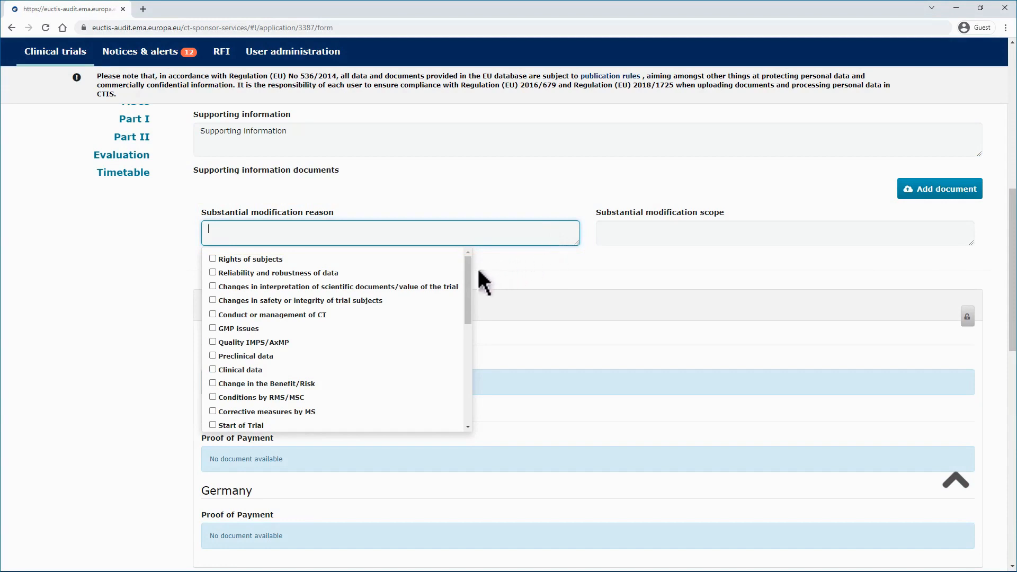
pyautogui.moveTo(470, 275); pyautogui.dragTo(466, 312)
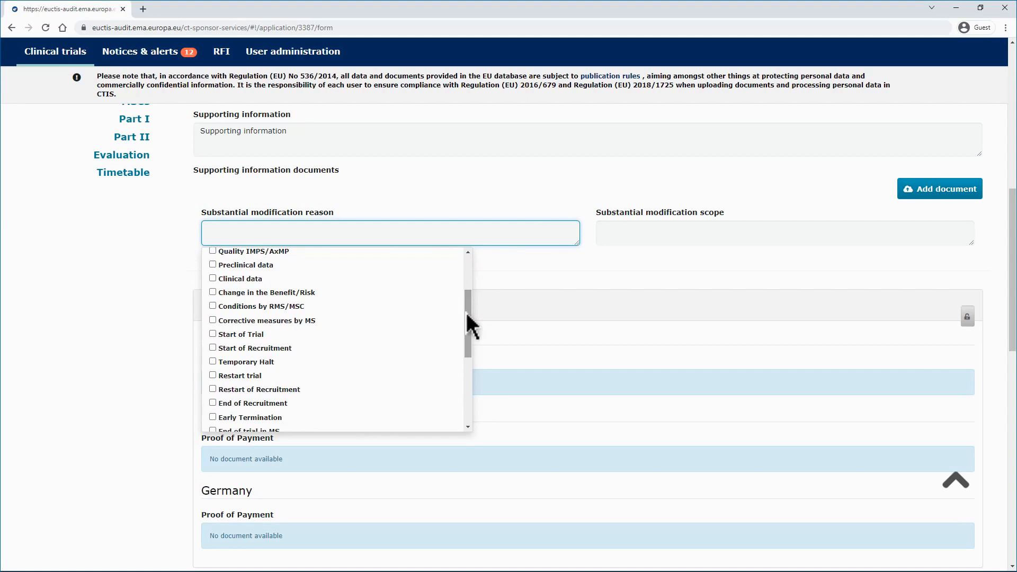
pyautogui.click(214, 377)
pyautogui.click(178, 343)
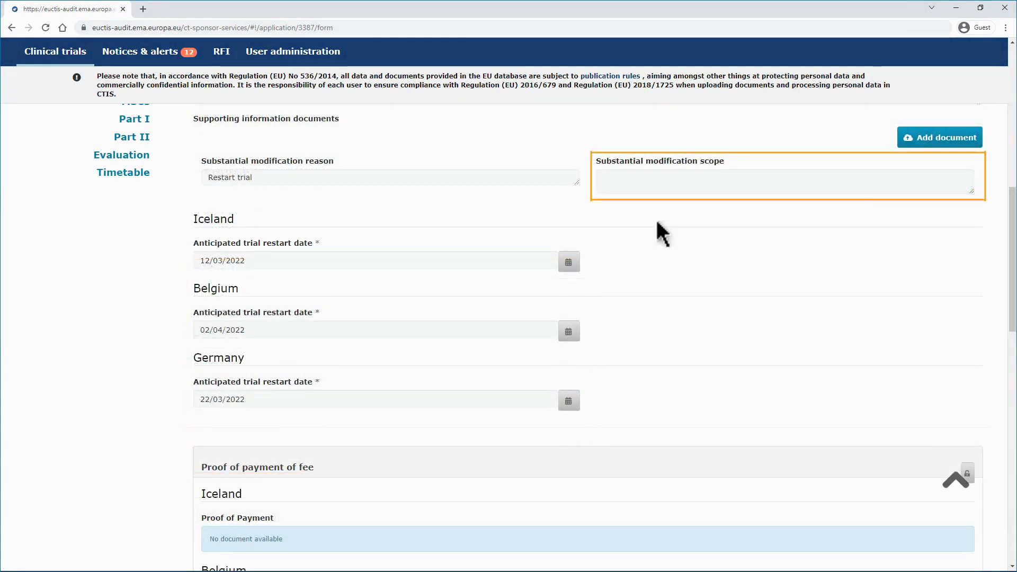
# - Set the modification scope to CTA application form, Changes to documents, Part I information - Protocol and Other, describing the other scope
pyautogui.click(662, 180)
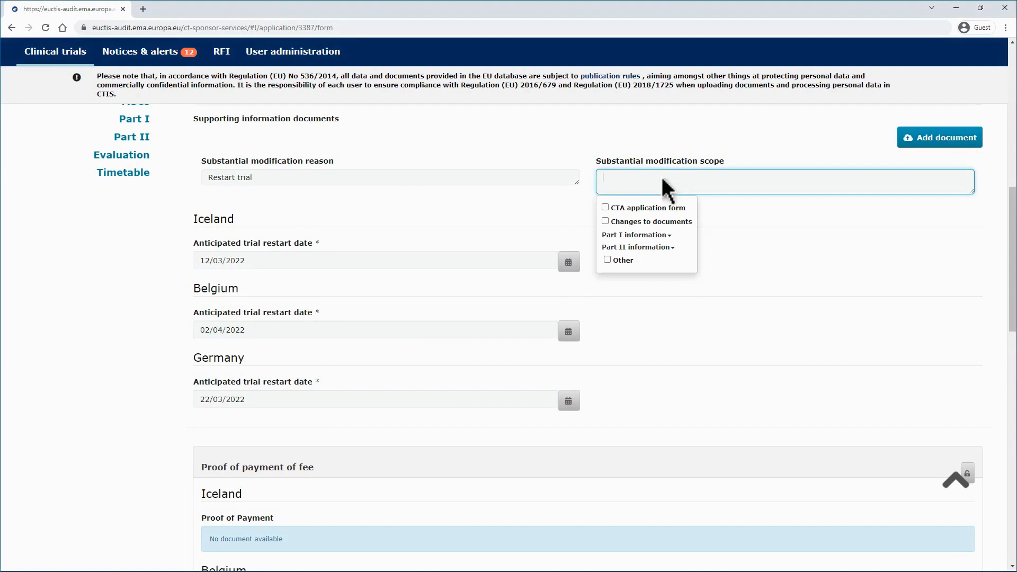
pyautogui.click(605, 208)
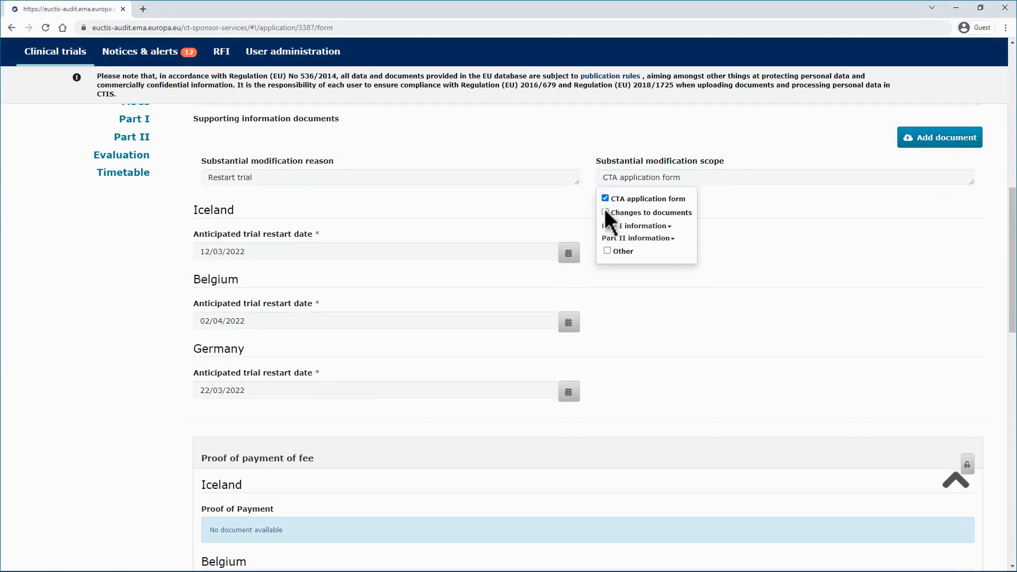
pyautogui.click(606, 213)
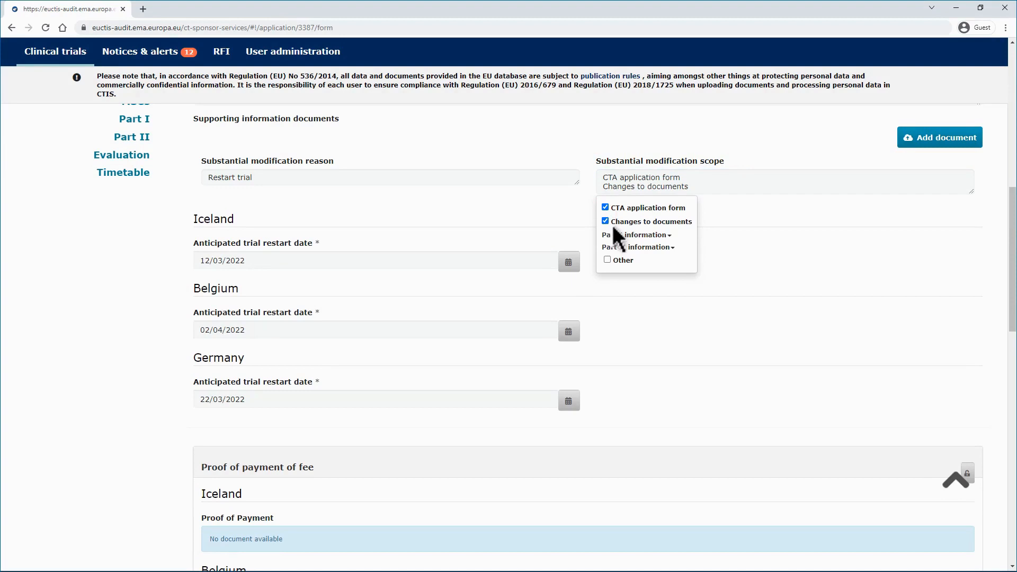
pyautogui.click(668, 236)
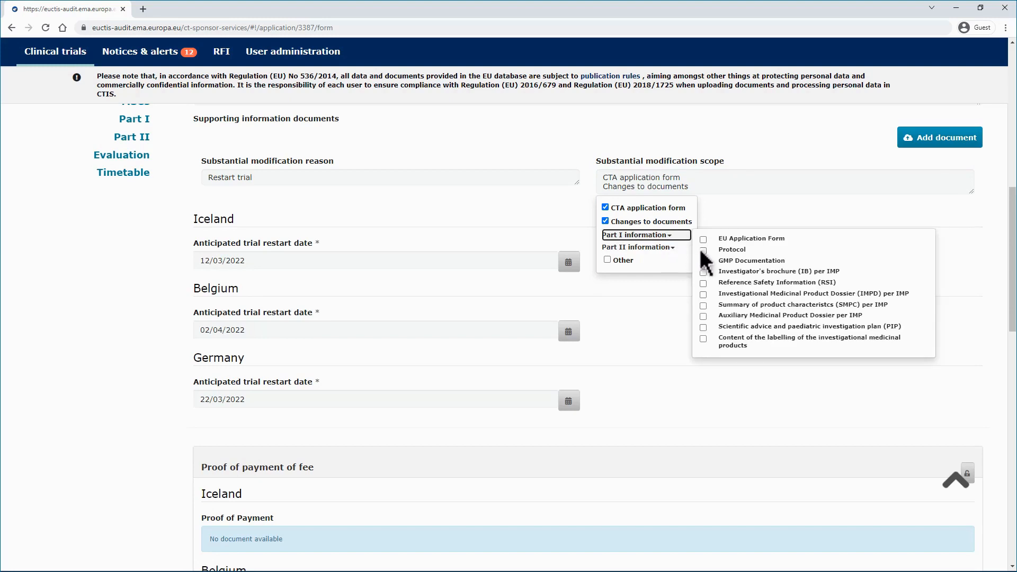
pyautogui.click(702, 250)
pyautogui.click(616, 256)
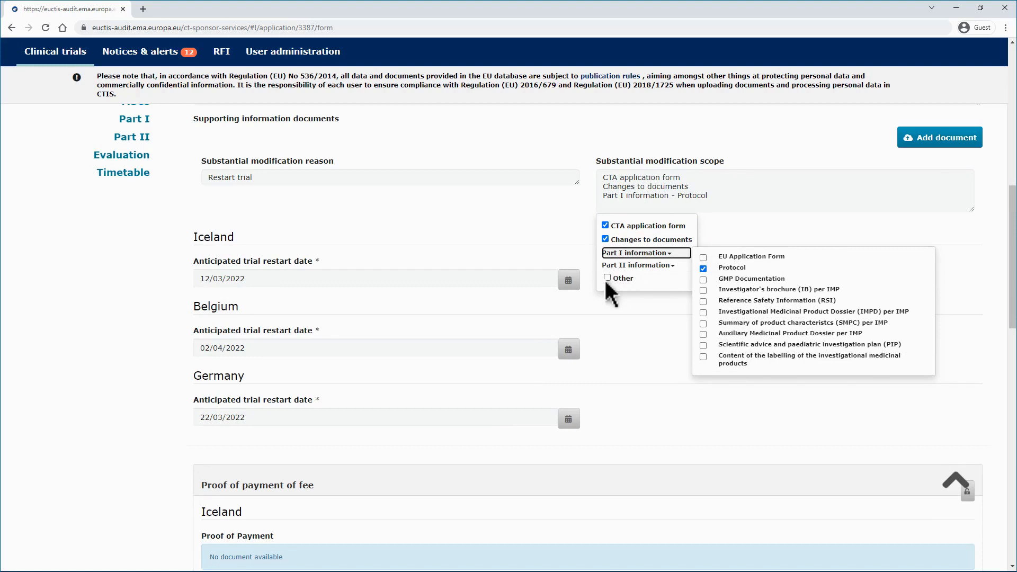
pyautogui.click(607, 279)
pyautogui.click(612, 305)
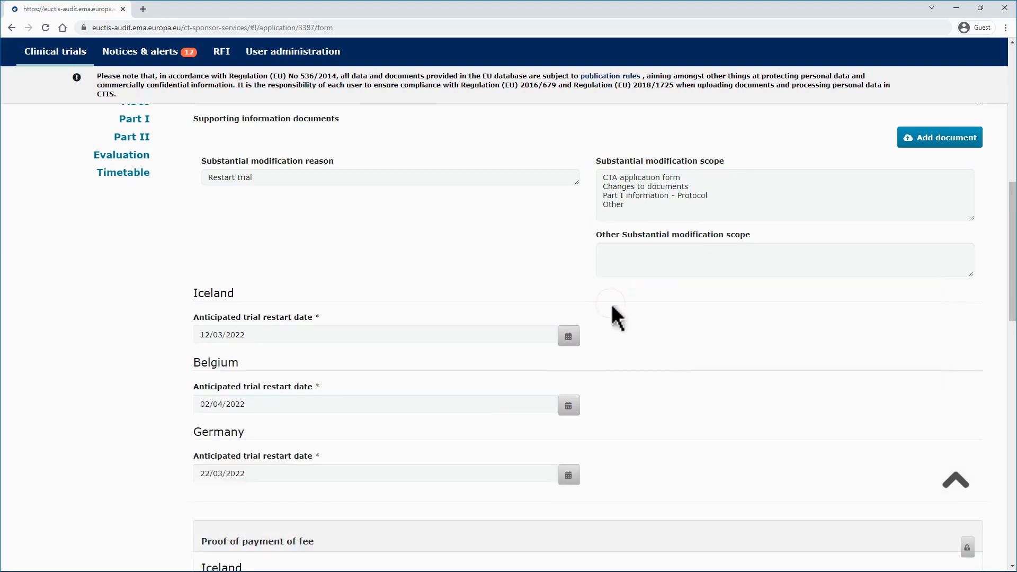
pyautogui.click(634, 267)
pyautogui.write('Other SM scope')
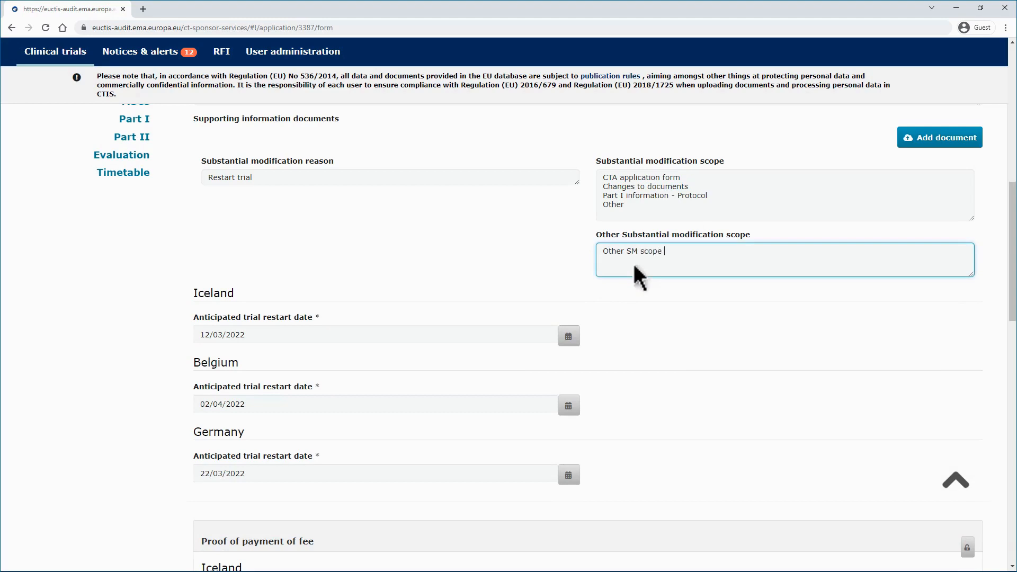
# - Open the member states concerned section, unlock it and edit Iceland's number of subjects
pyautogui.scroll(-8, 633, 262)
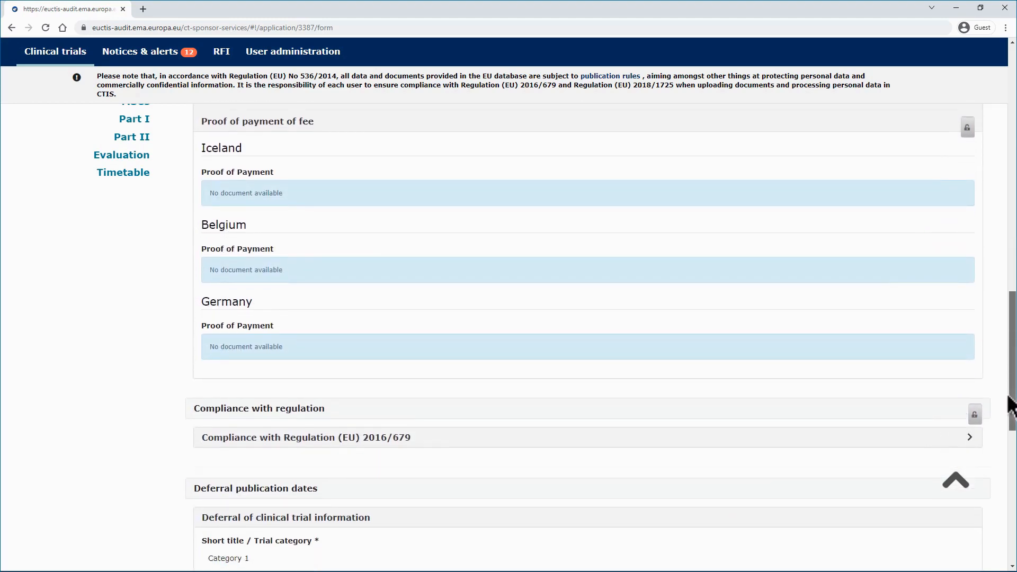
pyautogui.click(968, 127)
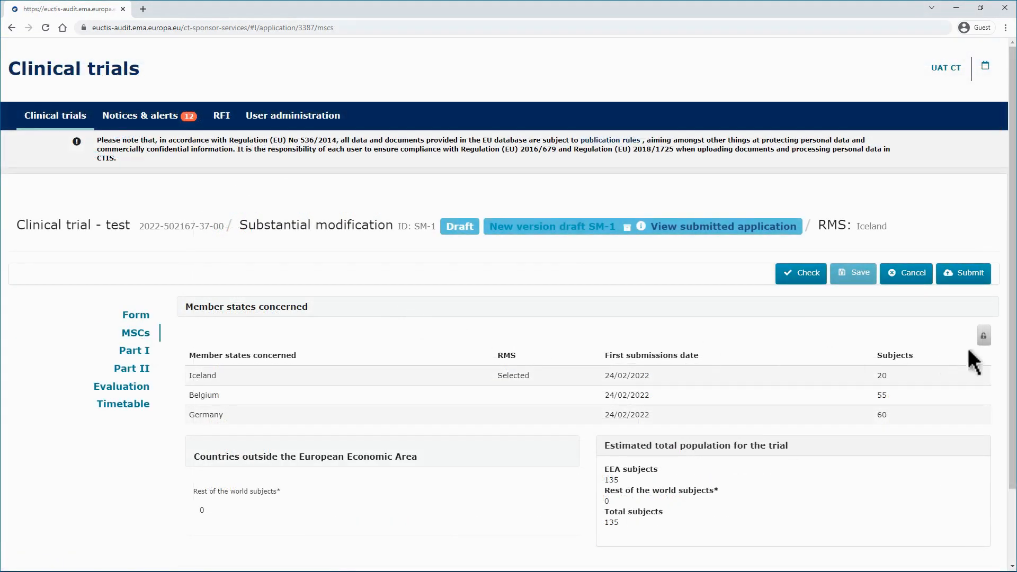
pyautogui.click(984, 336)
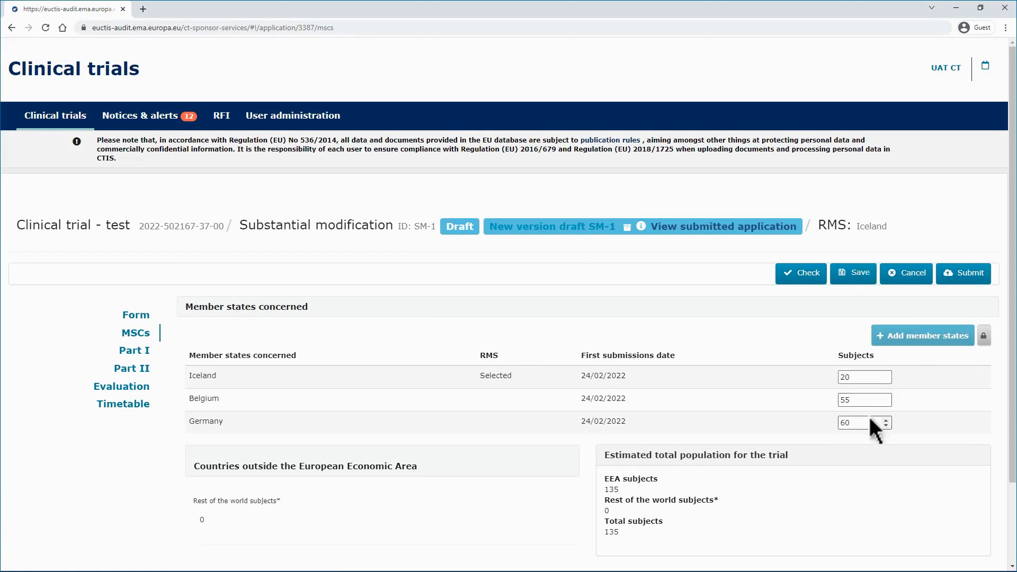
pyautogui.click(872, 377)
pyautogui.click(913, 374)
# - In Part I, unlock the trial details and append SM to the full title
pyautogui.click(148, 350)
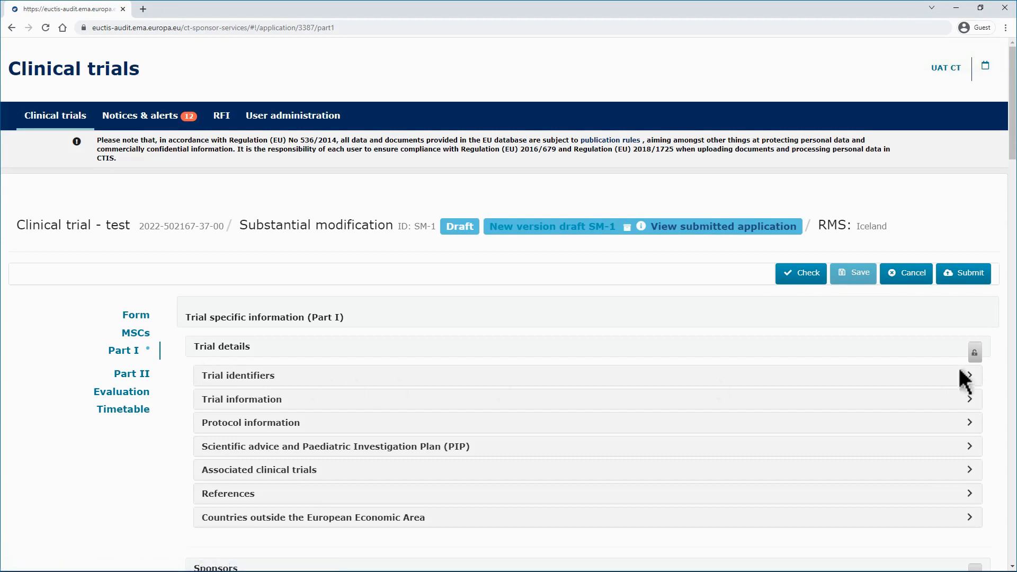
pyautogui.click(977, 352)
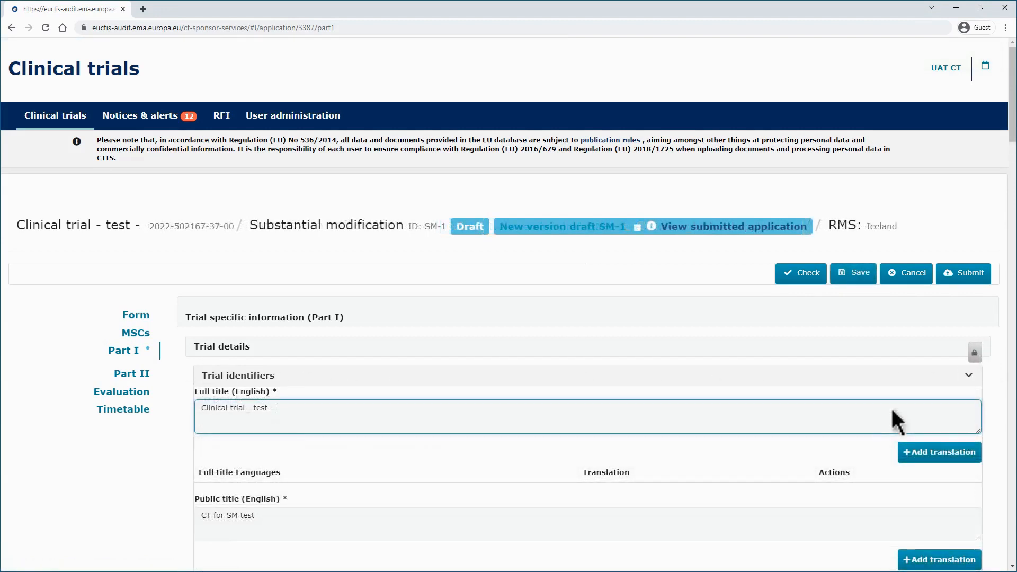
pyautogui.write('SM')
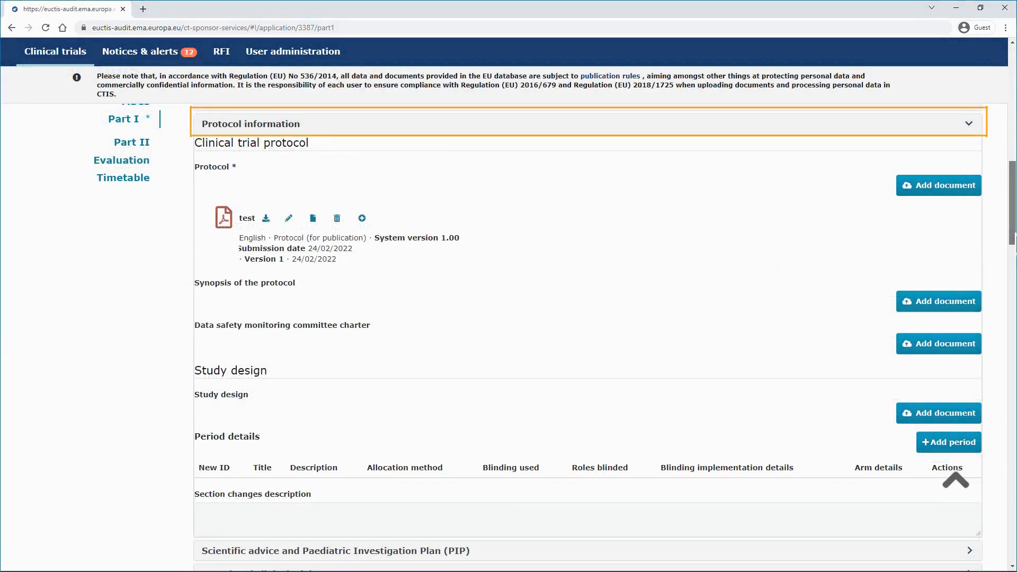
# - Replace the protocol document test with Protocol.PDF as version 2
pyautogui.click(317, 218)
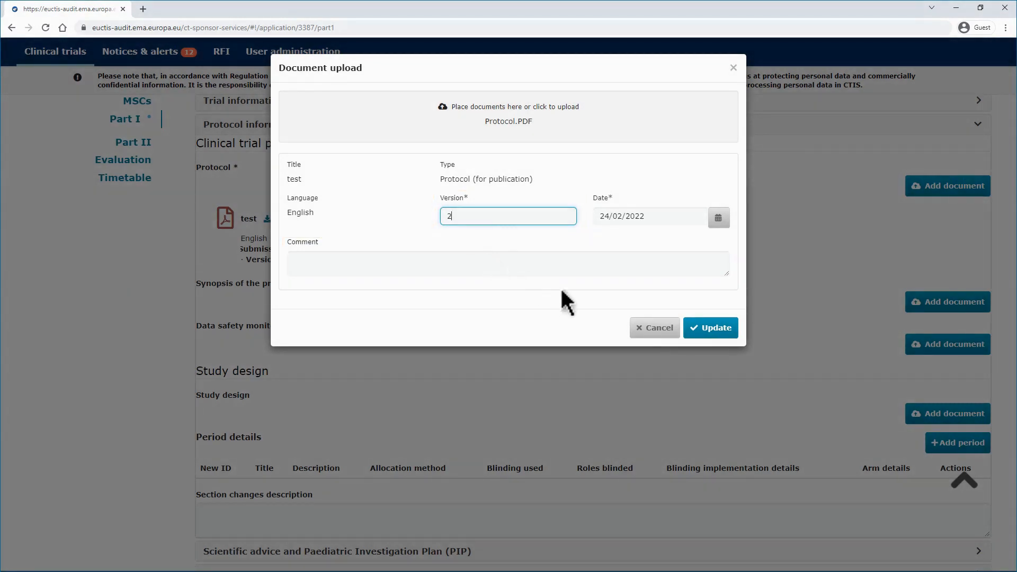
pyautogui.click(722, 337)
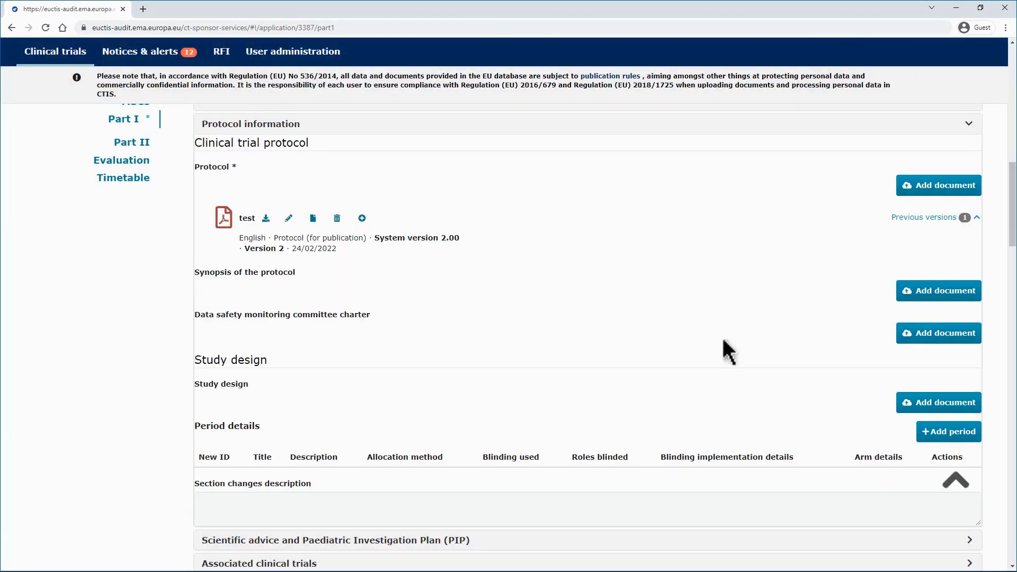
# - Review the protocol document entry and its previous versions in Part I
pyautogui.click(936, 185)
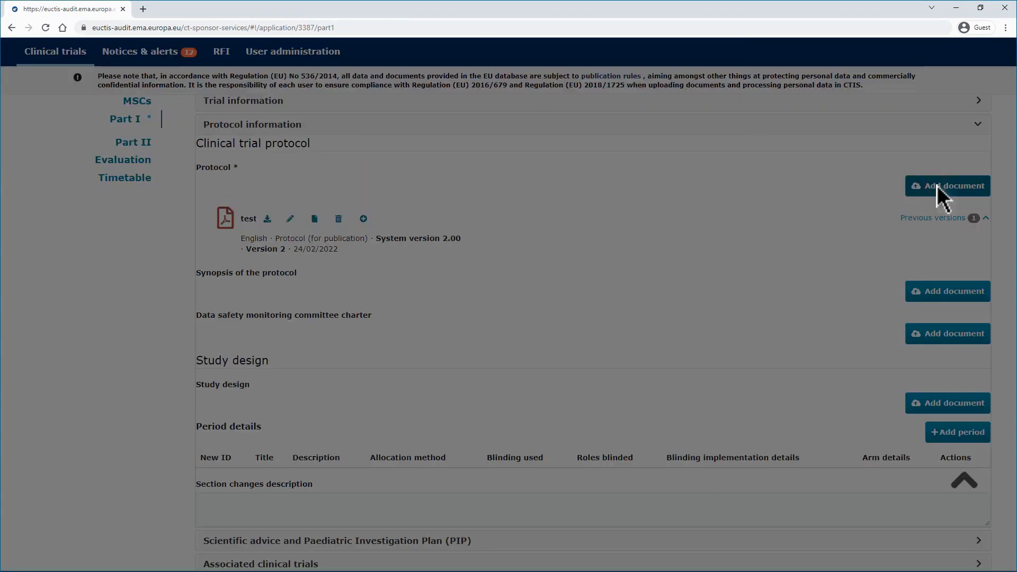
pyautogui.click(631, 242)
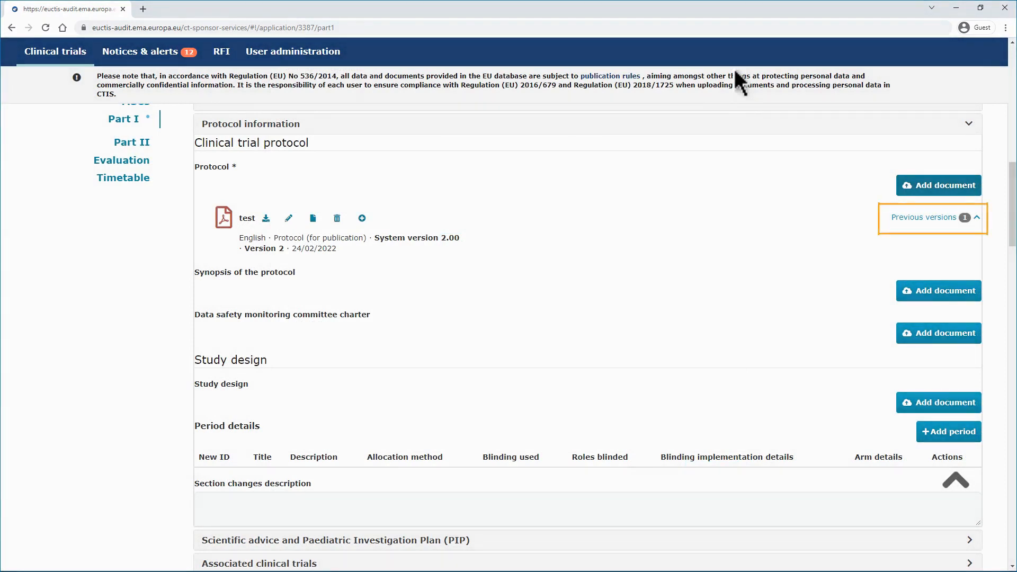
pyautogui.click(972, 219)
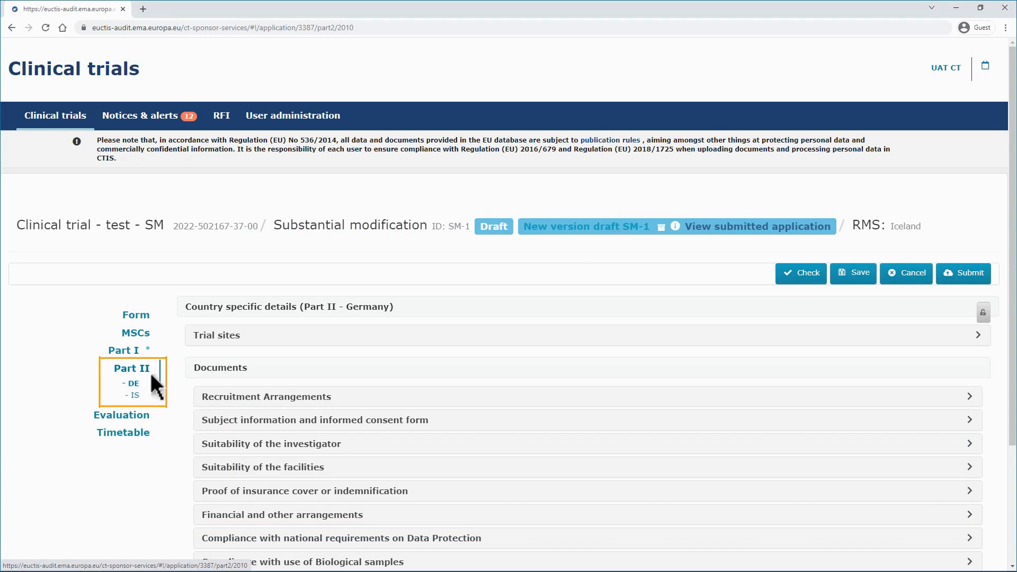
# - Open Part II and submit the modification, selecting Part I, Part II Germany and Part II Iceland
pyautogui.click(149, 370)
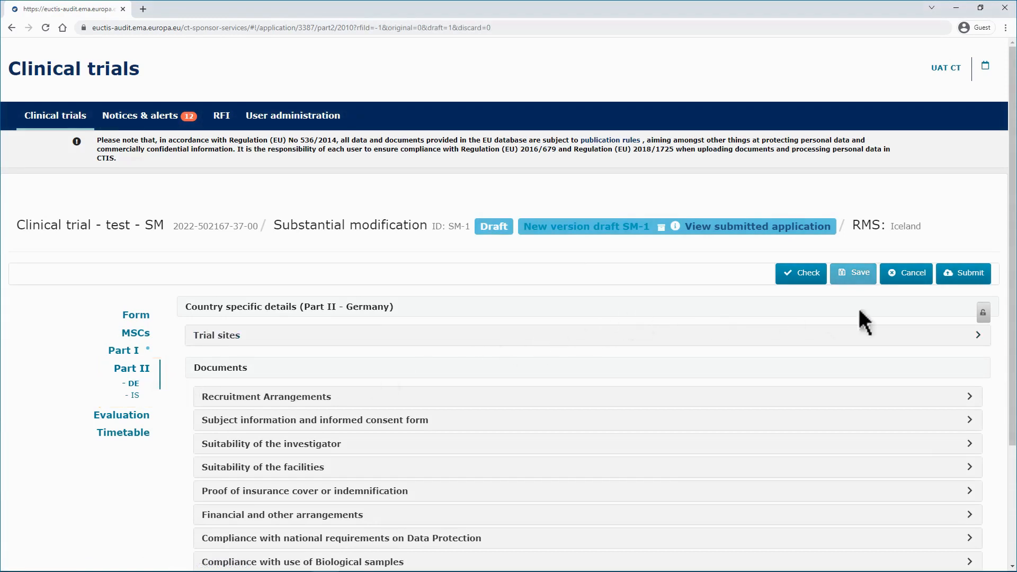
pyautogui.click(965, 278)
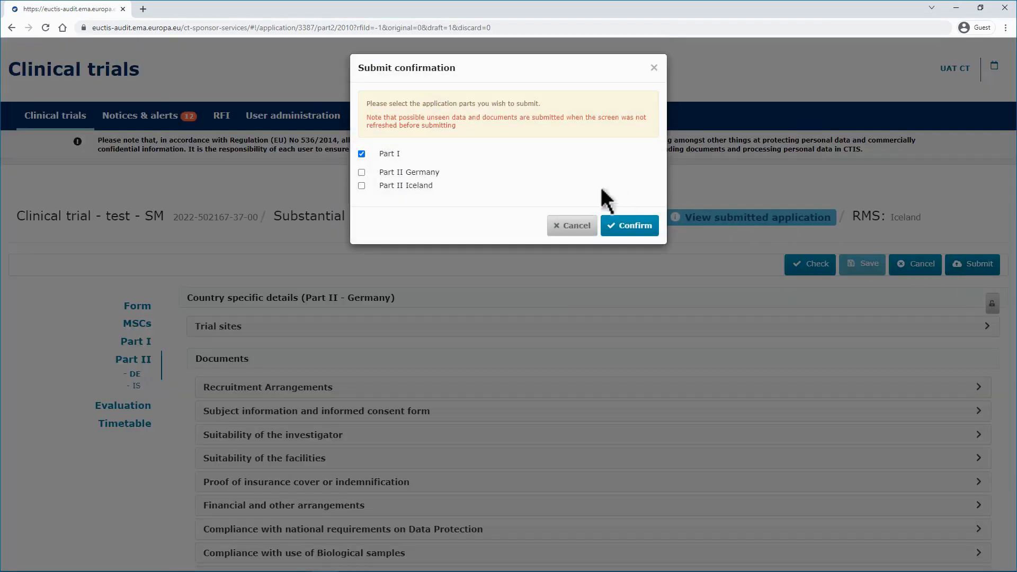
pyautogui.click(437, 172)
pyautogui.click(431, 184)
pyautogui.click(644, 233)
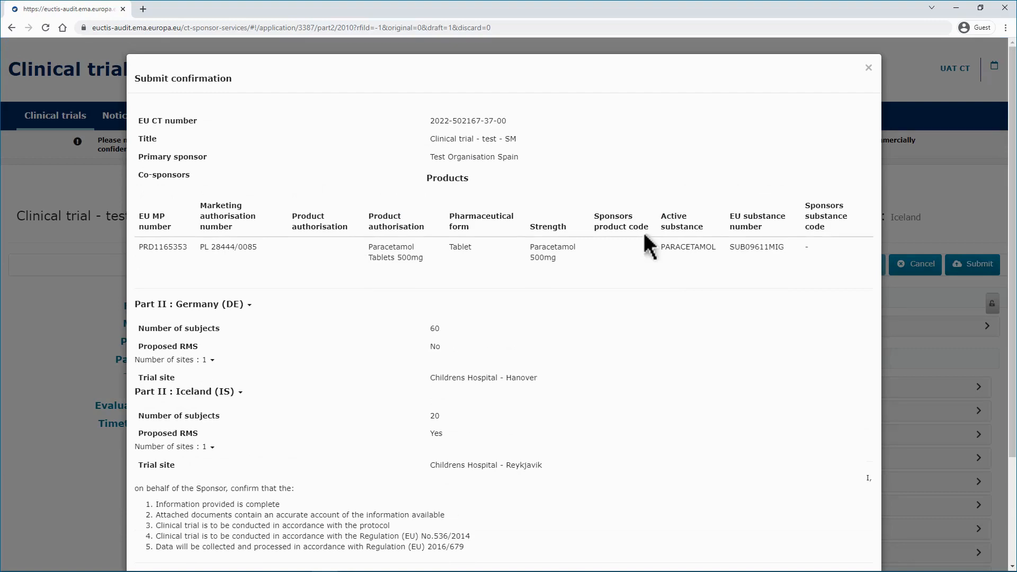
# - Agree to the sponsor declaration and confirm the submission
pyautogui.scroll(-3, 644, 236)
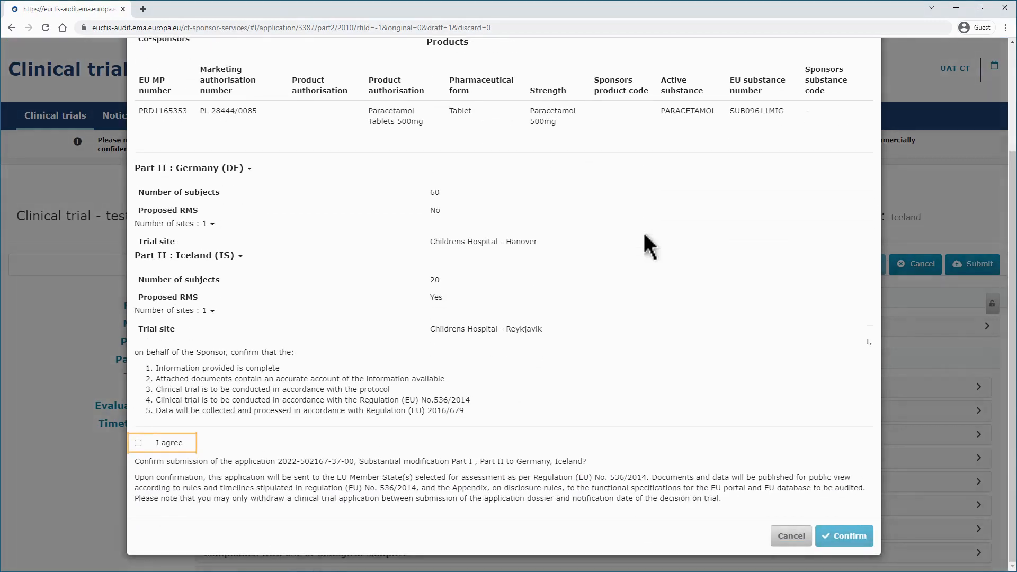
pyautogui.press('space')
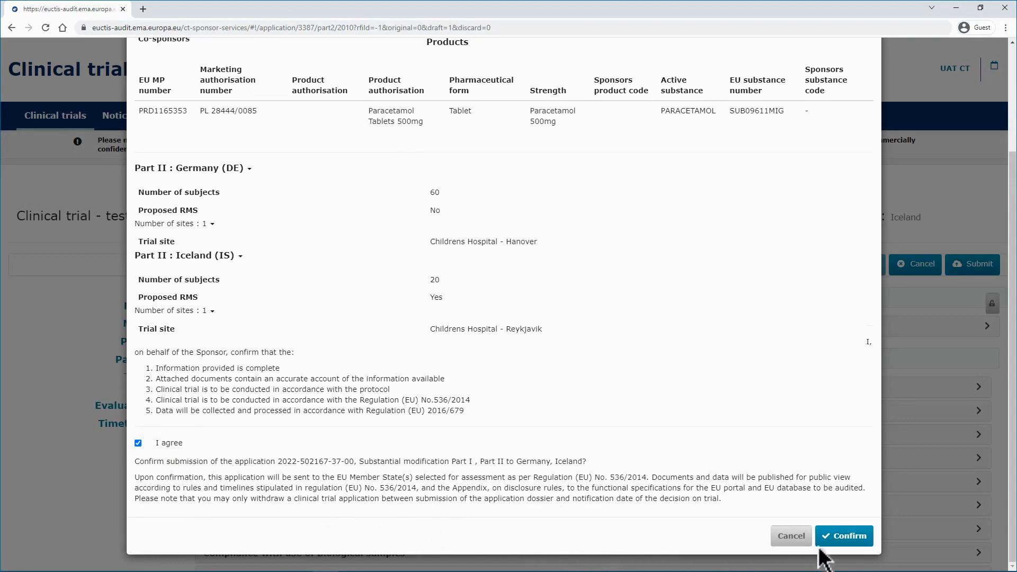
pyautogui.click(837, 536)
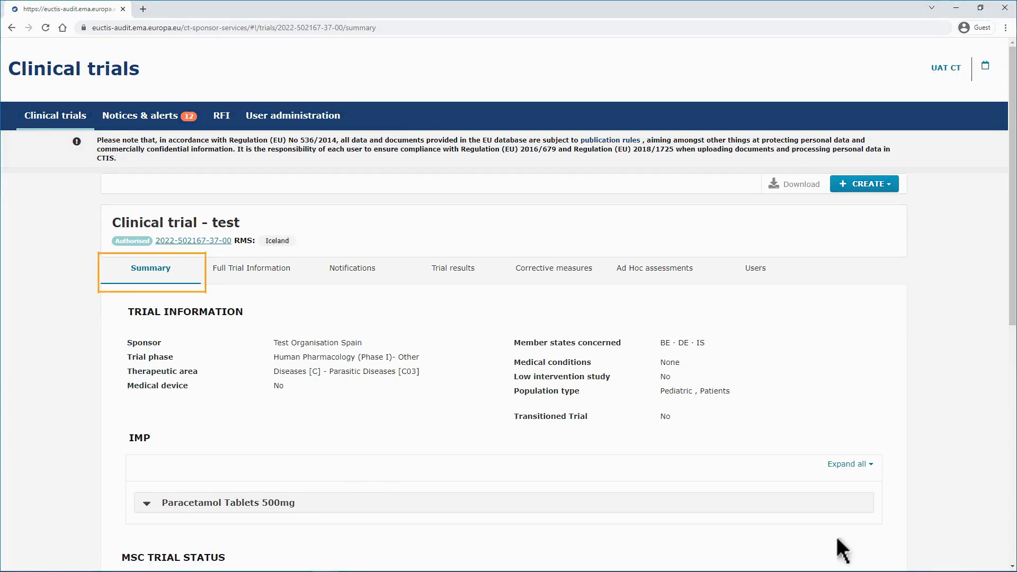
# - Review the SM-1 modification's reason and scope in the trial summary and open its application
pyautogui.scroll(-7, 834, 535)
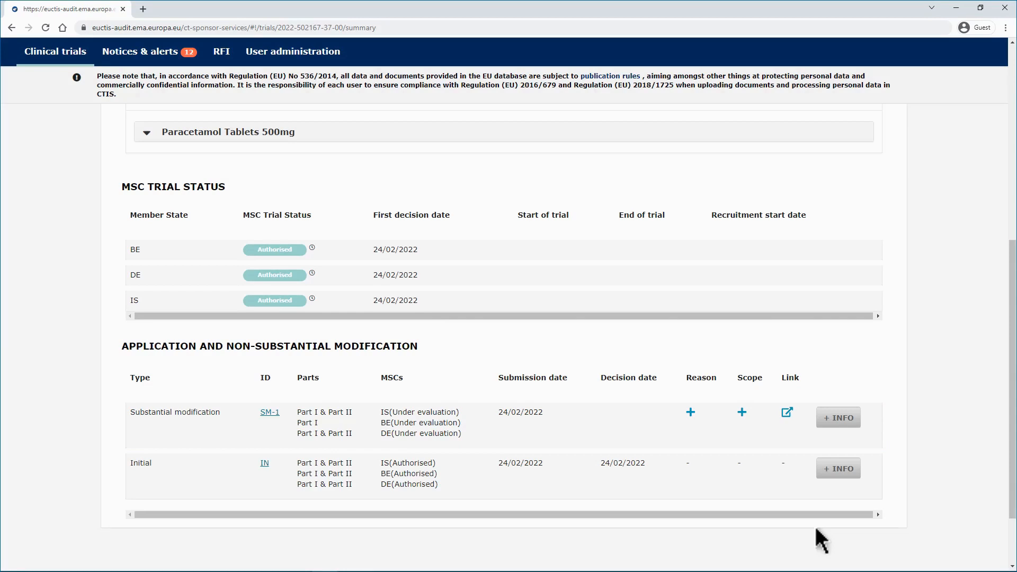
pyautogui.click(690, 412)
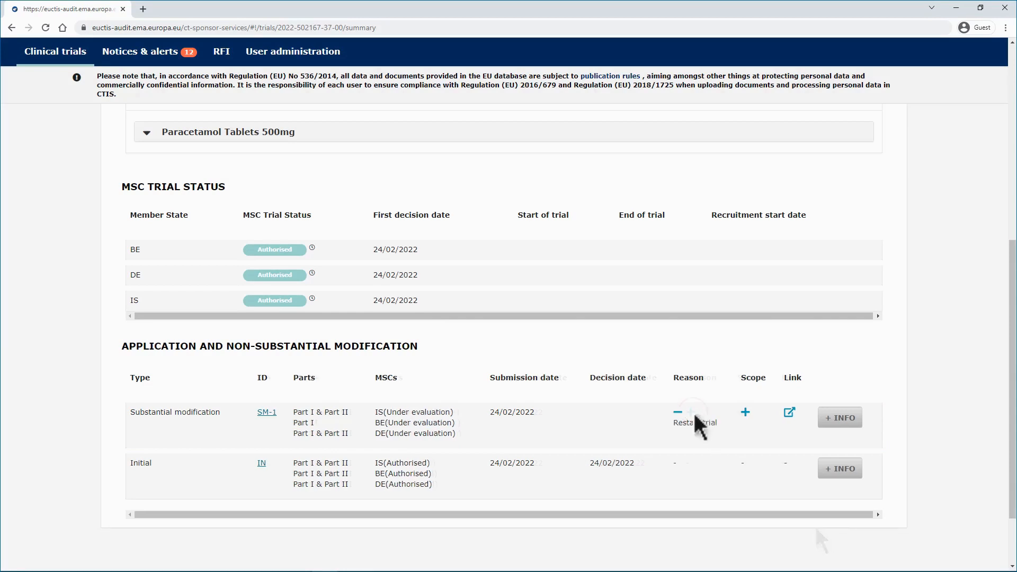
pyautogui.click(744, 412)
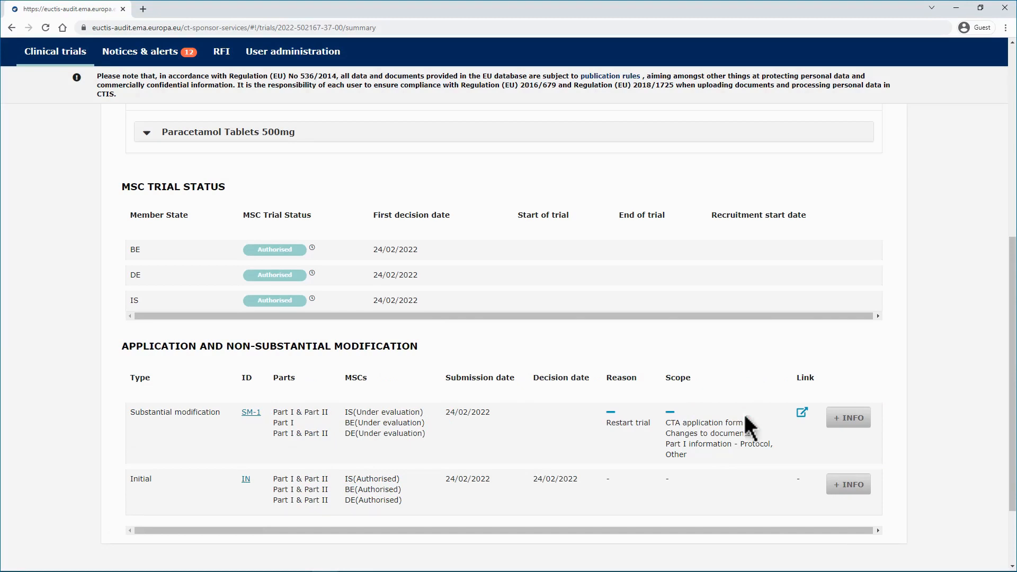
pyautogui.press('Tab')
pyautogui.click(252, 414)
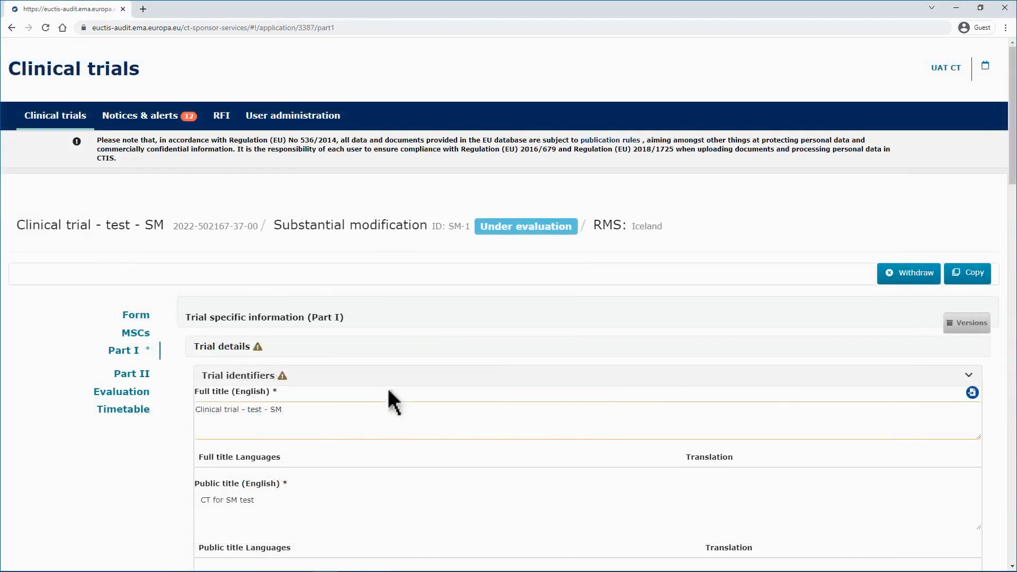